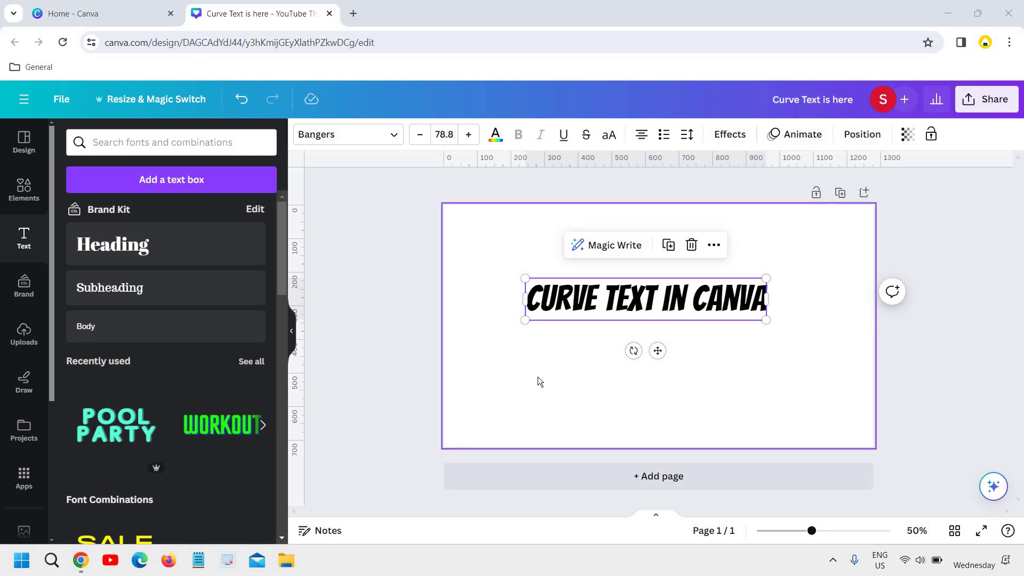
Step: Reselect the 'CURVE TEXT IN CANVA' heading and bring up its Effects shape options
{"action": "left_click", "coordinate": [553, 390]}
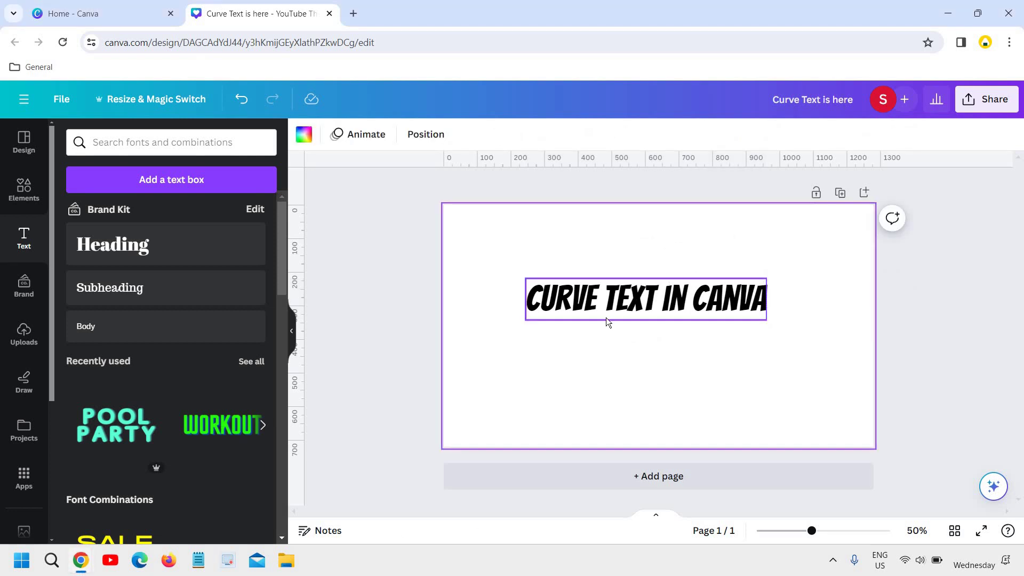
{"action": "left_click", "coordinate": [627, 302]}
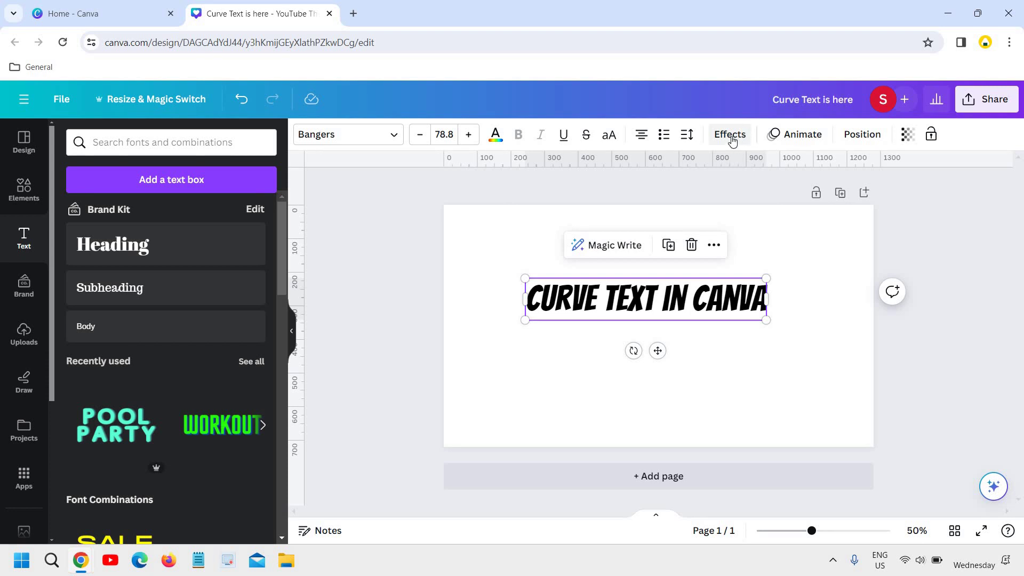
{"action": "left_click", "coordinate": [730, 135]}
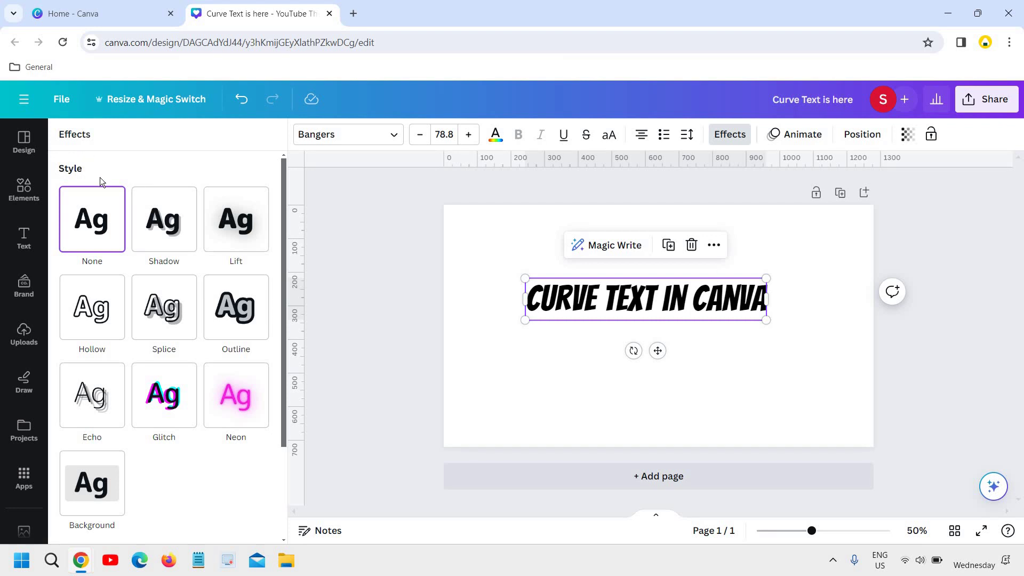
{"action": "scroll", "coordinate": [108, 206], "scroll_direction": "down", "scroll_amount": 2}
{"action": "scroll", "coordinate": [96, 384], "scroll_direction": "down", "scroll_amount": 1}
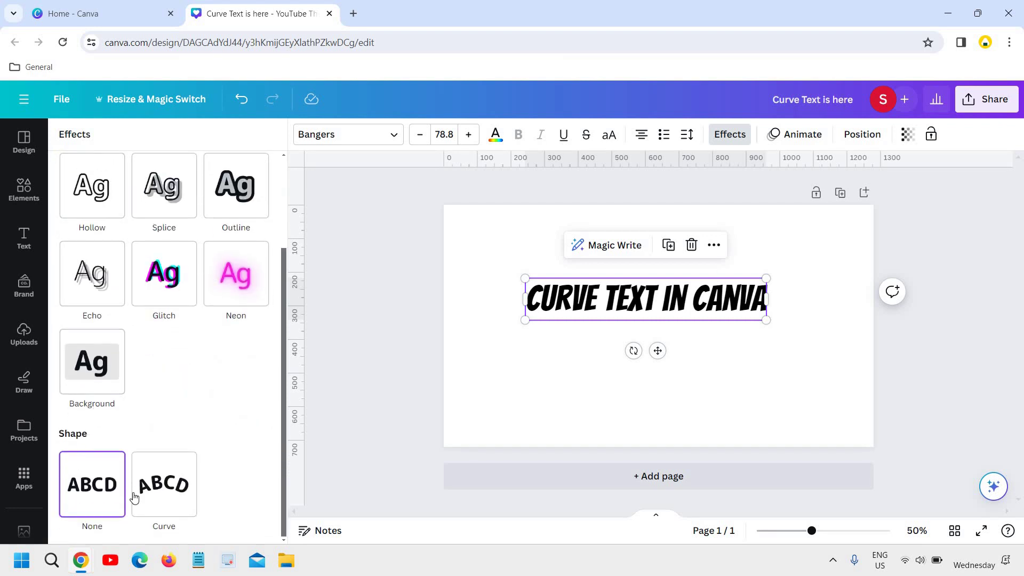
Step: Apply the Curve shape to the heading and lower its curve from 91 to 62
{"action": "left_click", "coordinate": [169, 491]}
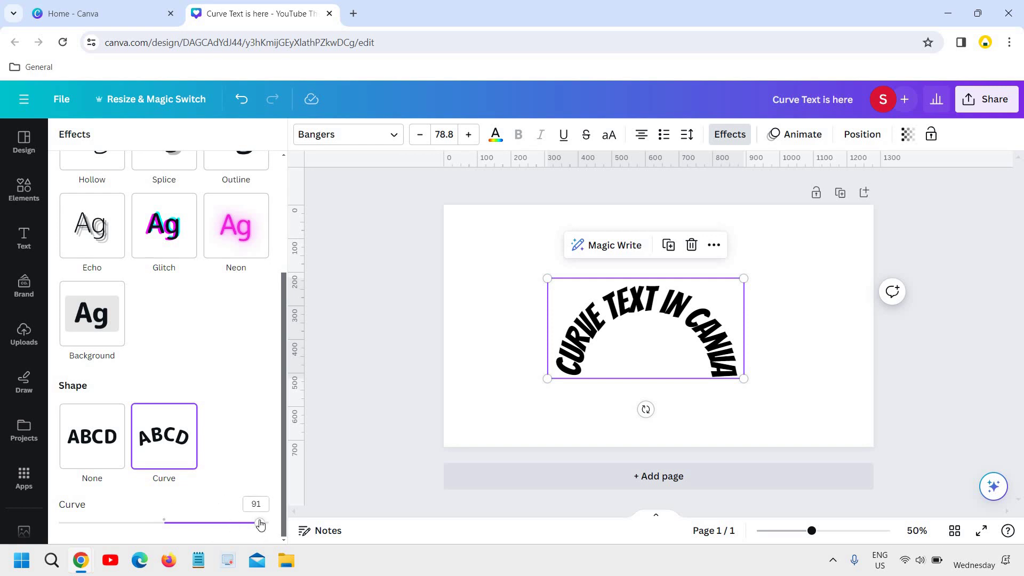
{"action": "left_click_drag", "start_coordinate": [260, 525], "coordinate": [229, 530]}
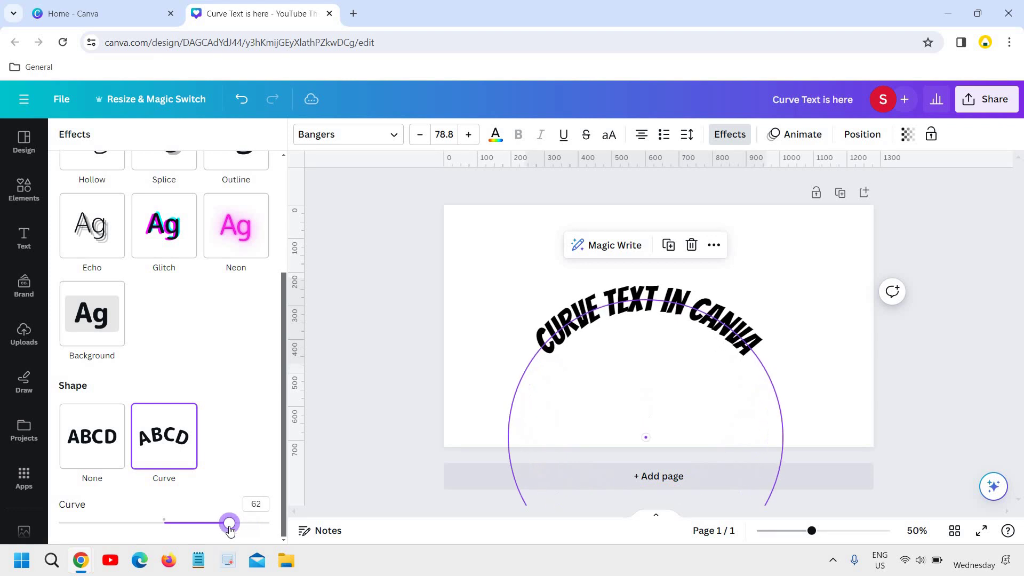
{"action": "left_click", "coordinate": [594, 343]}
{"action": "left_click", "coordinate": [609, 306]}
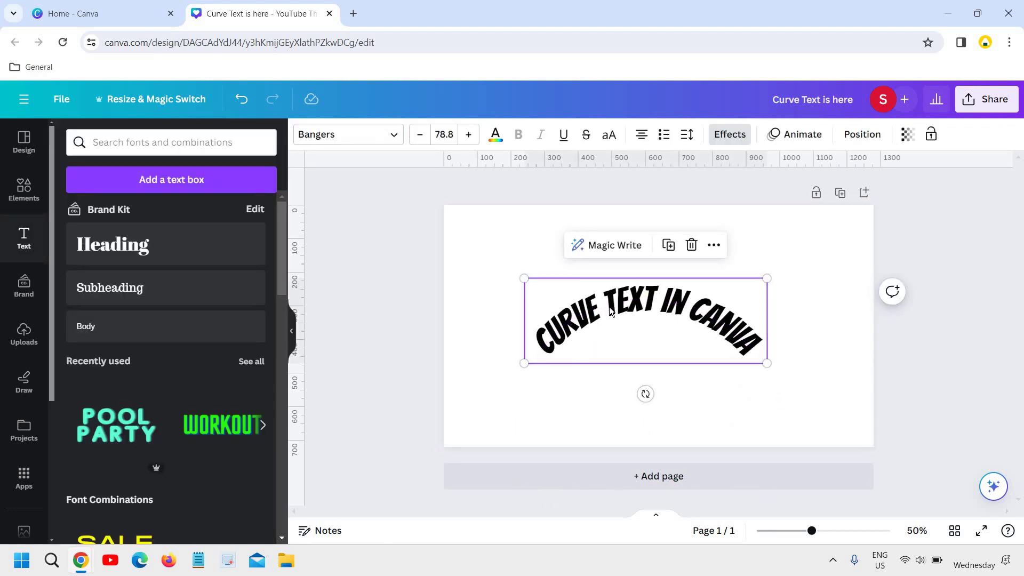
{"action": "left_click", "coordinate": [834, 304]}
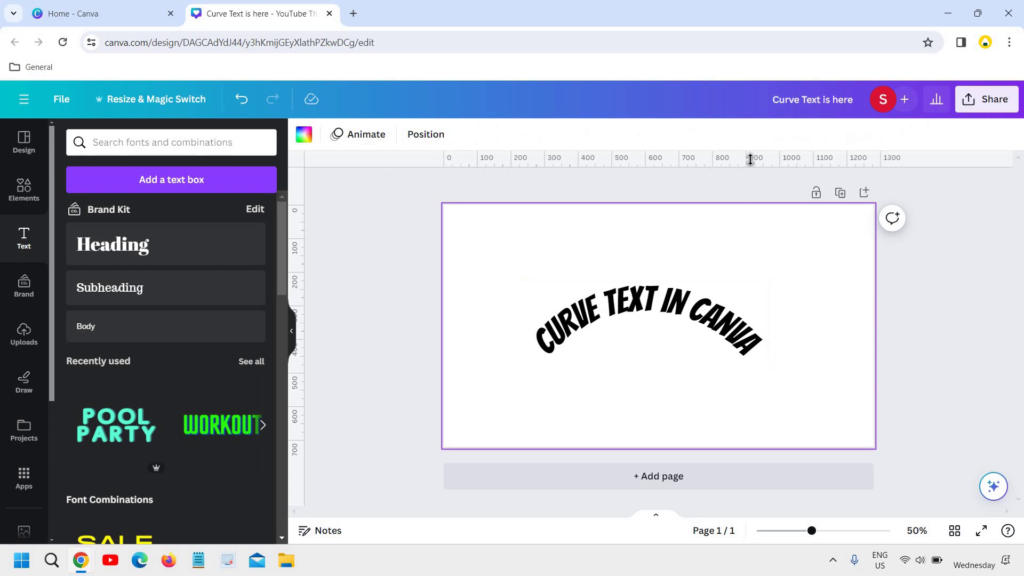
Step: Reduce the heading's curve to 22, then minimize Chrome to the desktop
{"action": "left_click", "coordinate": [648, 316]}
{"action": "left_click", "coordinate": [730, 135]}
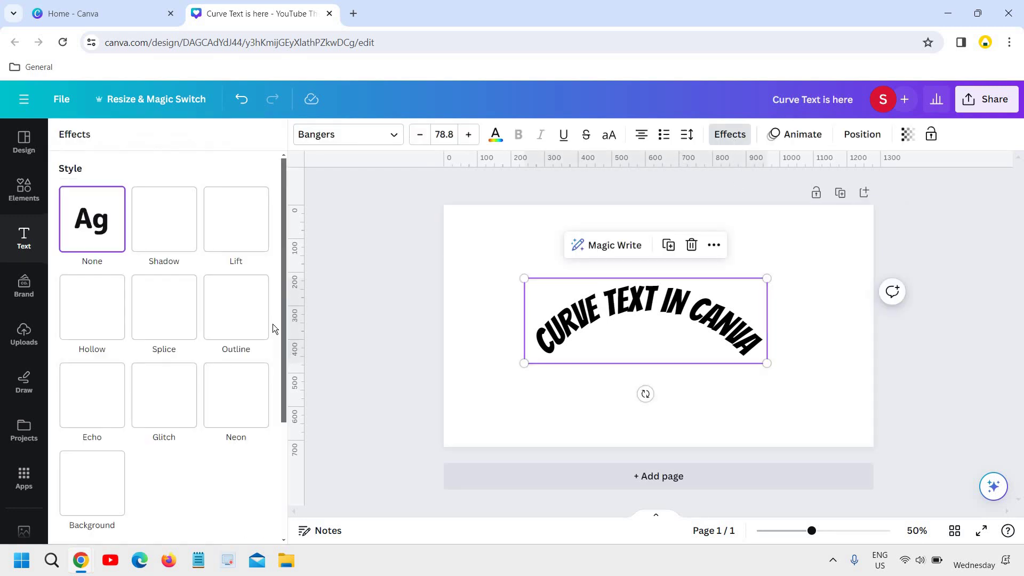
{"action": "scroll", "coordinate": [200, 452], "scroll_direction": "down", "scroll_amount": 3}
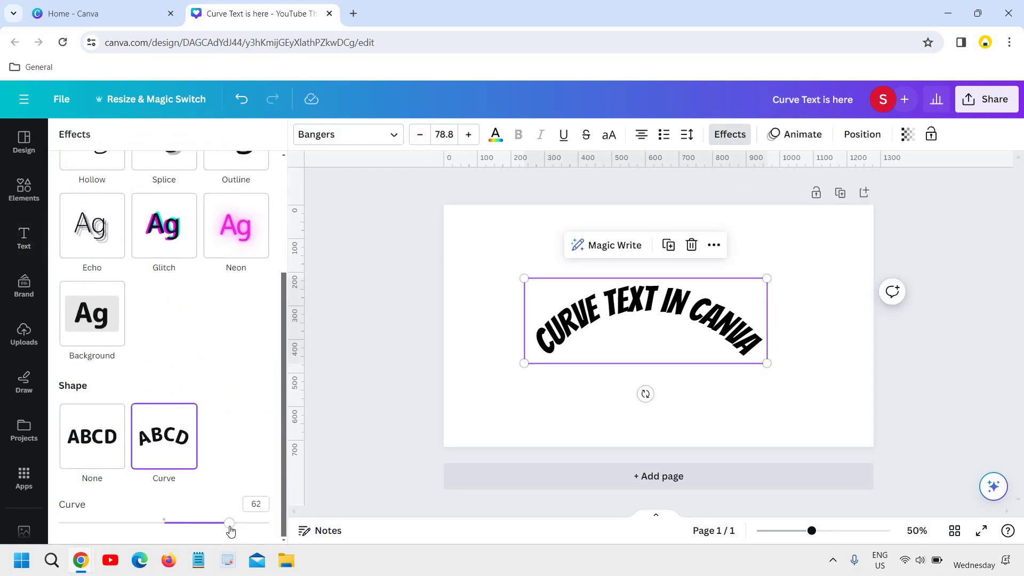
{"action": "mouse_move", "coordinate": [230, 523]}
{"action": "left_mouse_down"}
{"action": "mouse_move", "coordinate": [132, 524]}
{"action": "mouse_move", "coordinate": [135, 534]}
{"action": "mouse_move", "coordinate": [201, 539]}
{"action": "mouse_move", "coordinate": [186, 538]}
{"action": "left_mouse_up"}
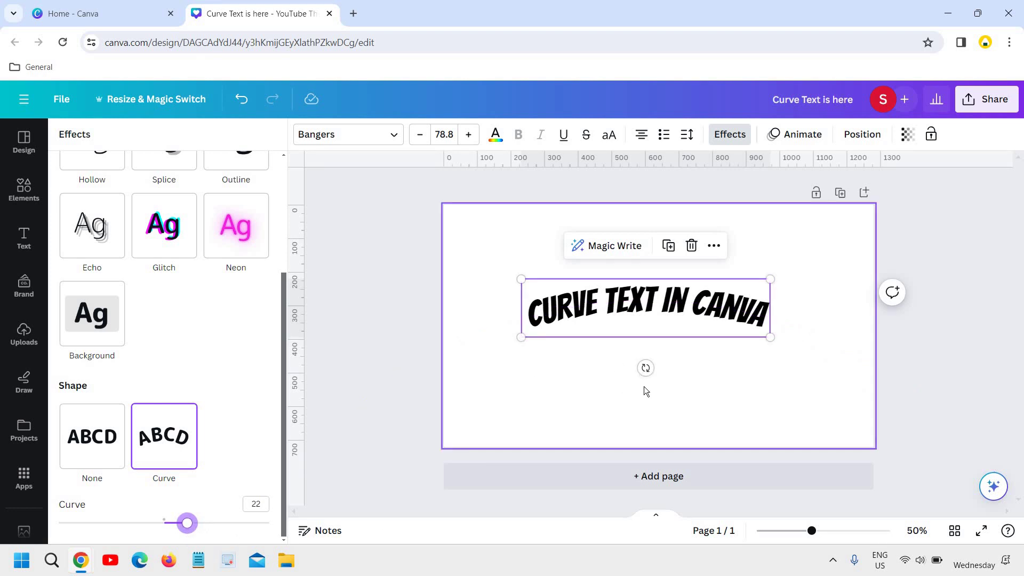
{"action": "left_click", "coordinate": [644, 389]}
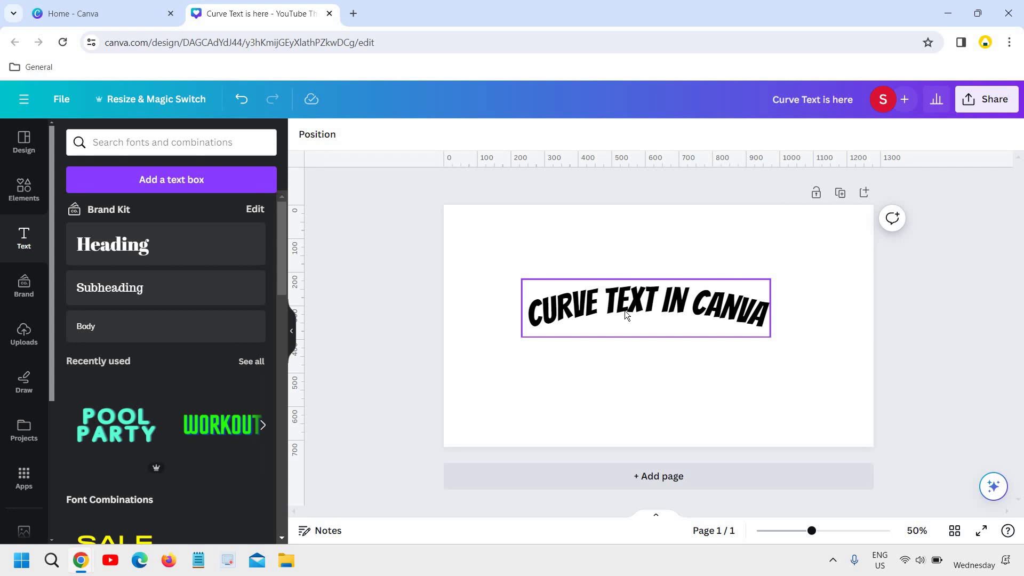
{"action": "left_click", "coordinate": [976, 13]}
{"action": "left_click", "coordinate": [934, 21]}
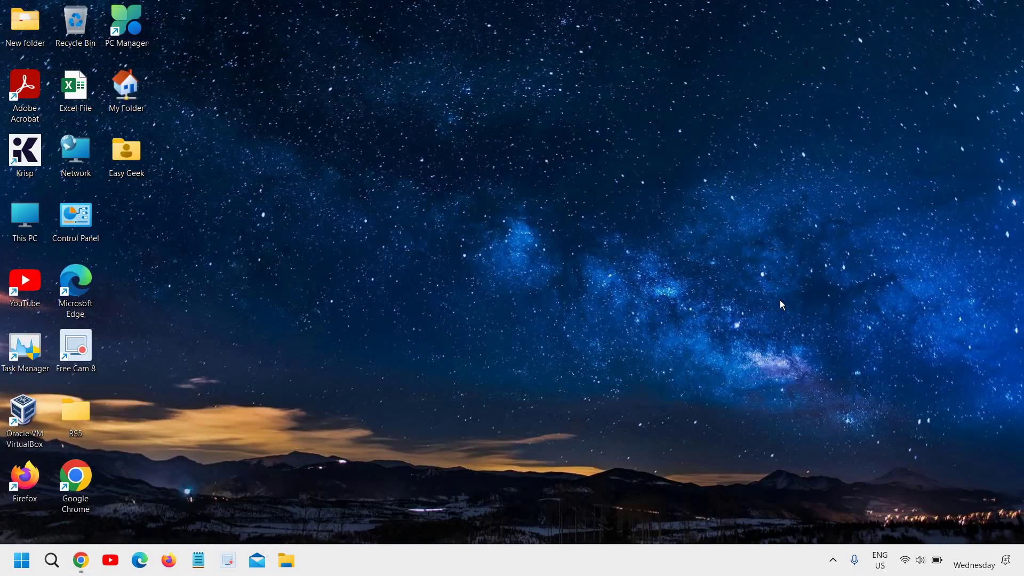